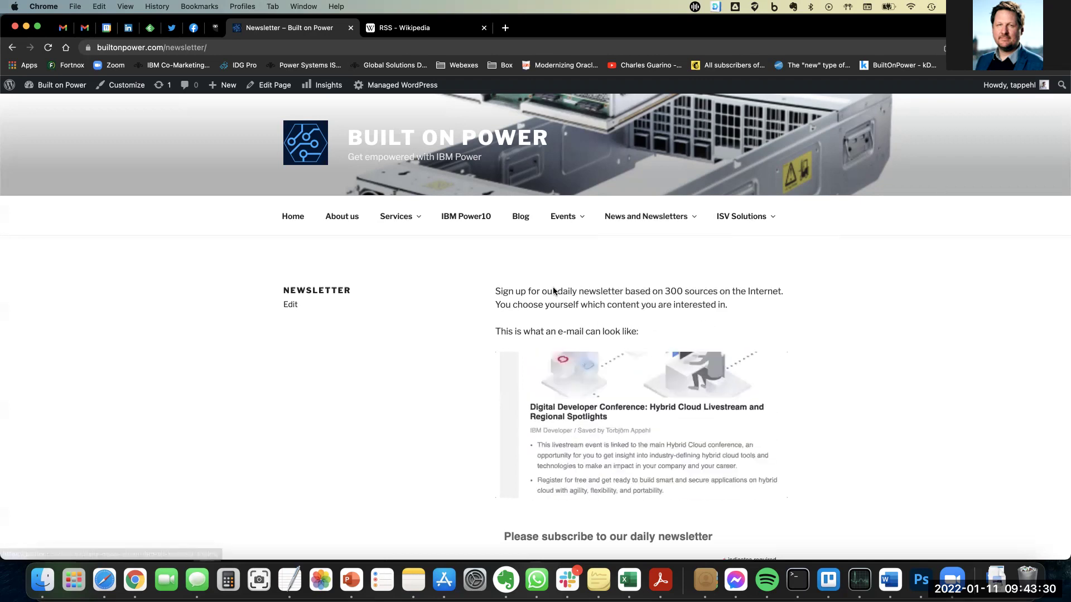
On Wikipedia's RSS article, highlight the intro phrase about accessing website updates
left_click(407, 28)
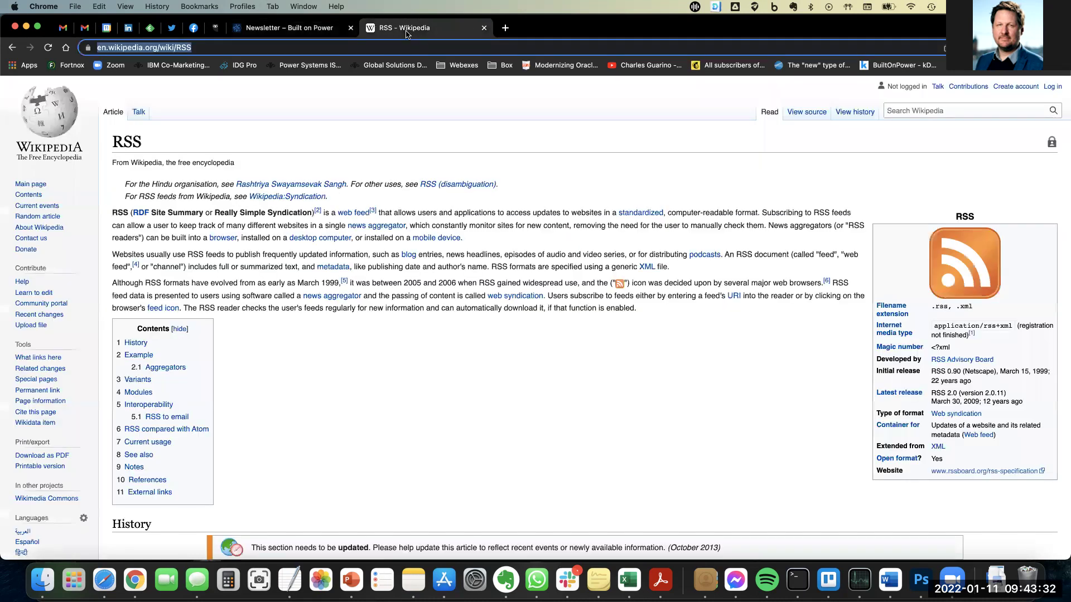
left_click(399, 213)
left_click_drag(429, 215, 610, 215)
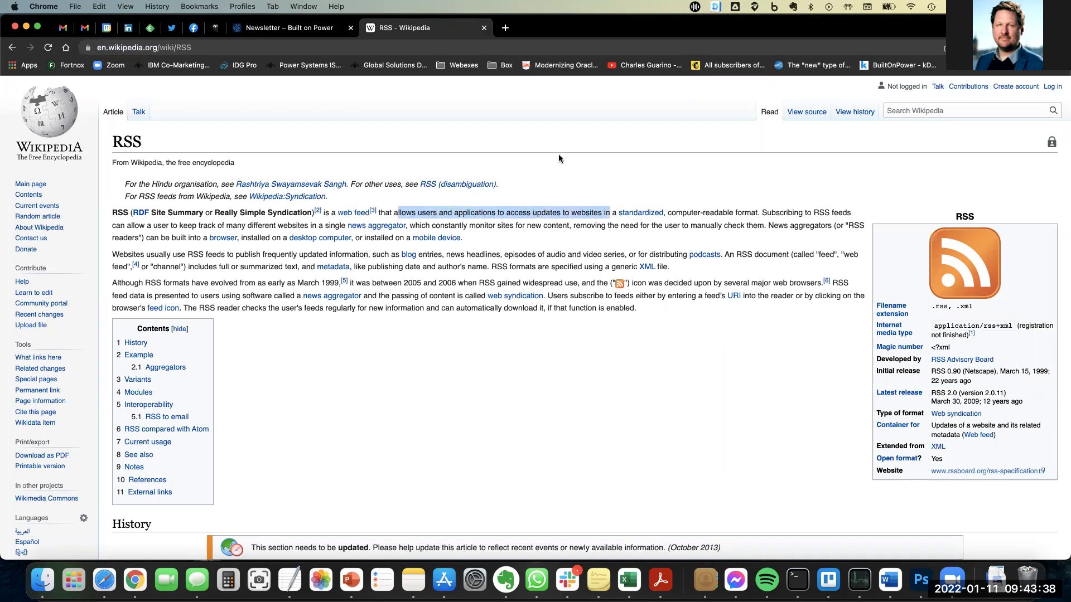
left_click(555, 146)
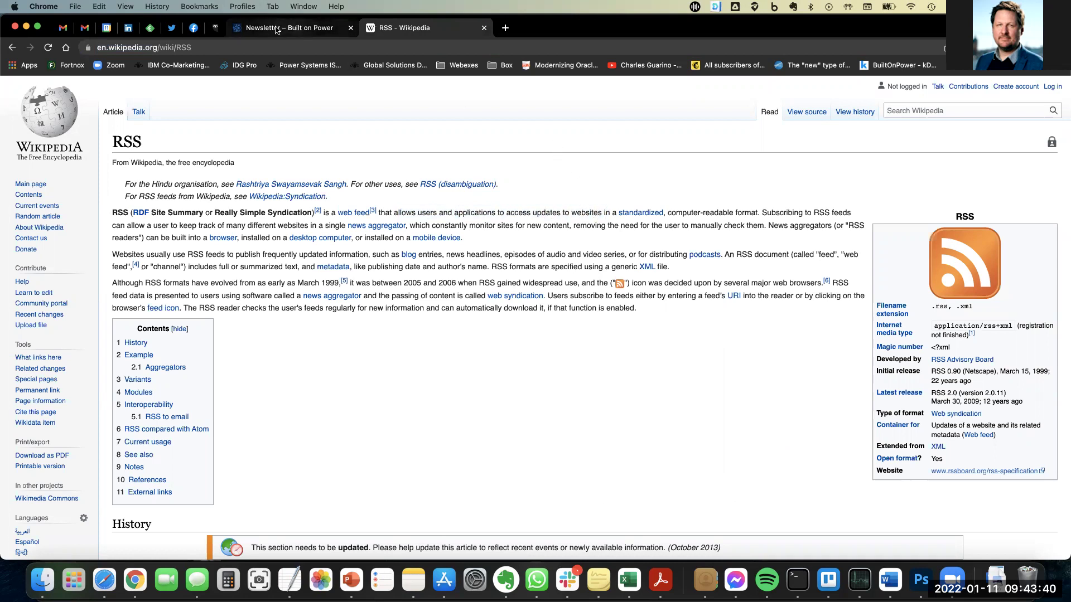
Switch to the pinned Feedly tab to show the personal feeds
left_click(149, 28)
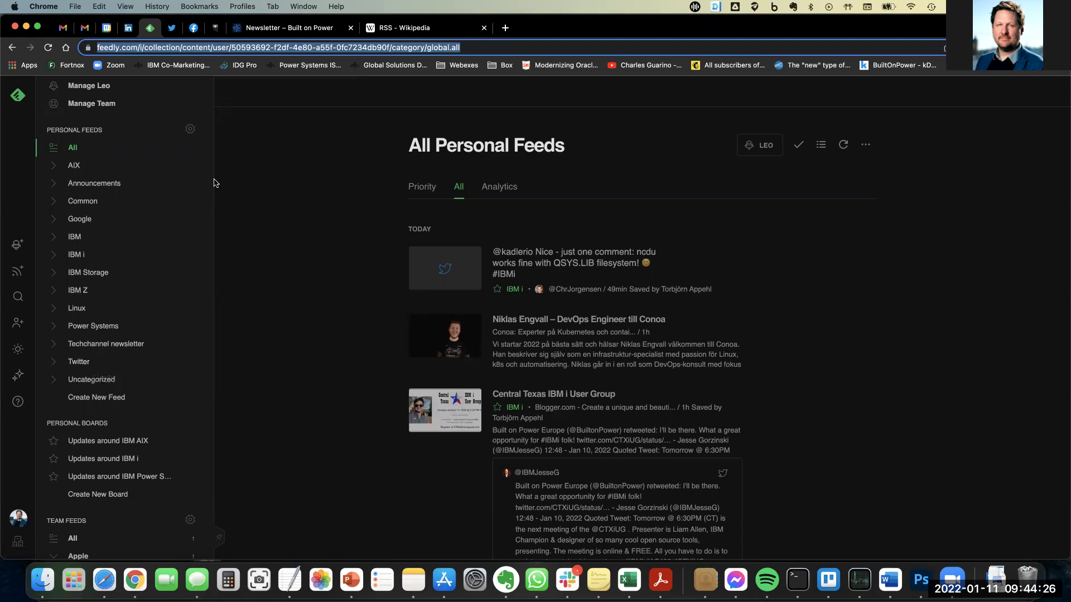
left_click(190, 130)
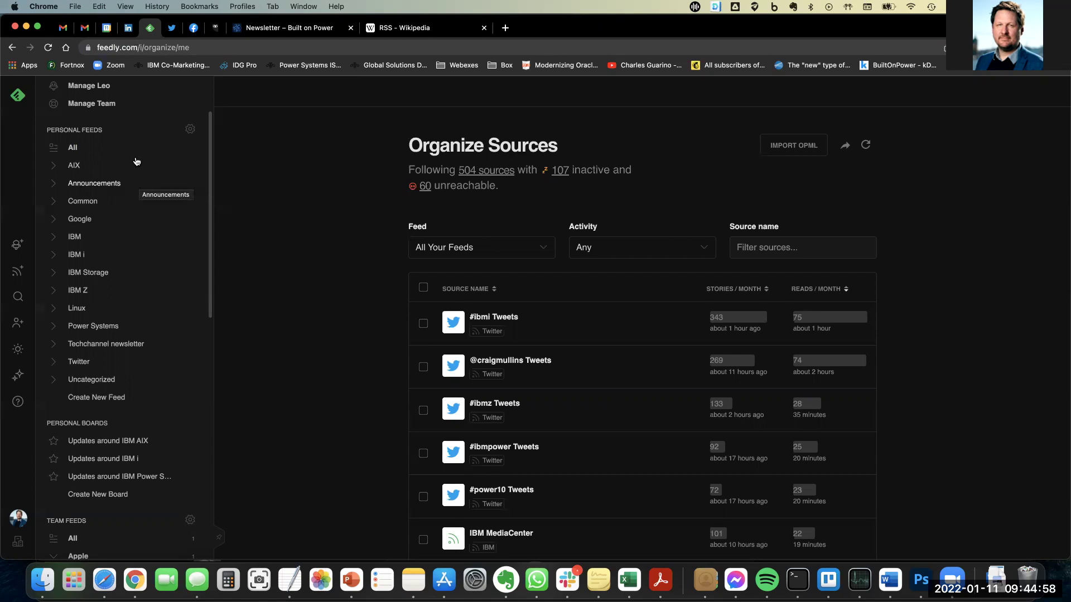
scroll(138, 231, "down", 3)
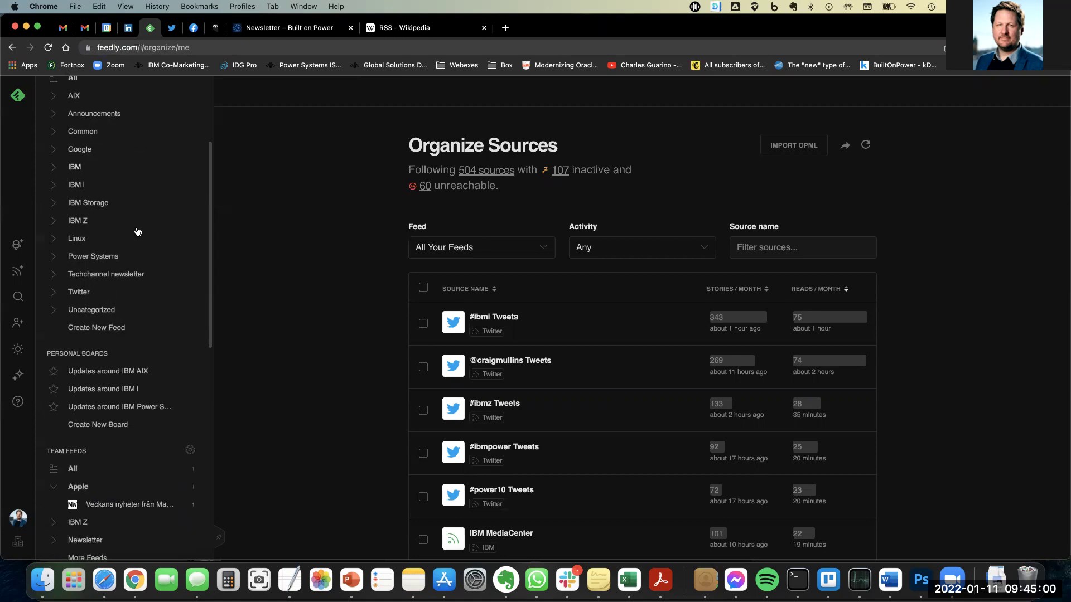
scroll(137, 231, "down", 3)
scroll(138, 232, "down", 4)
scroll(138, 231, "down", 2)
scroll(138, 232, "down", 1)
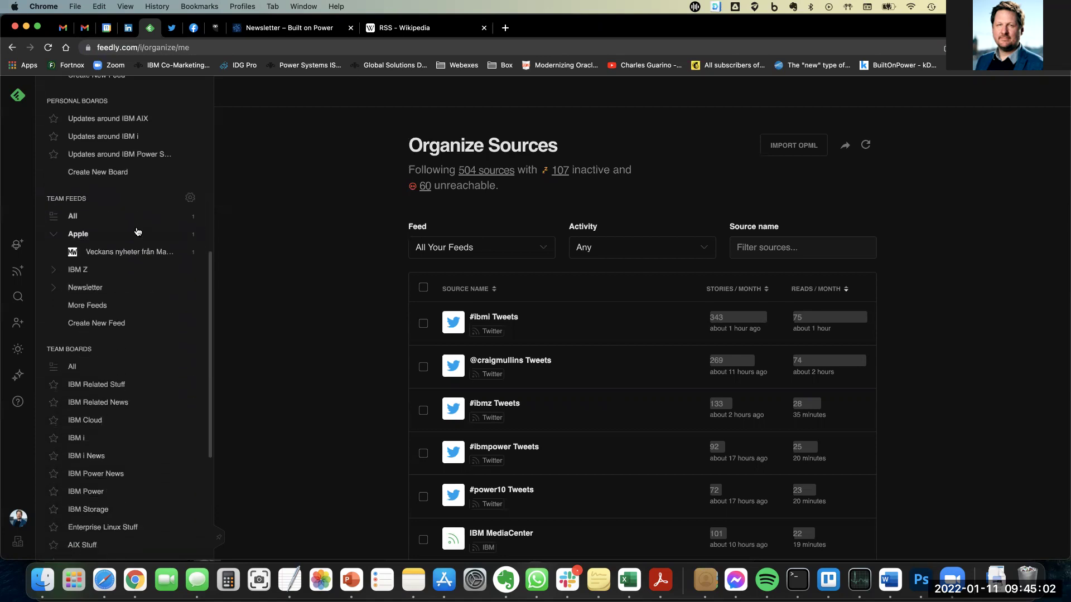
scroll(138, 232, "up", 5)
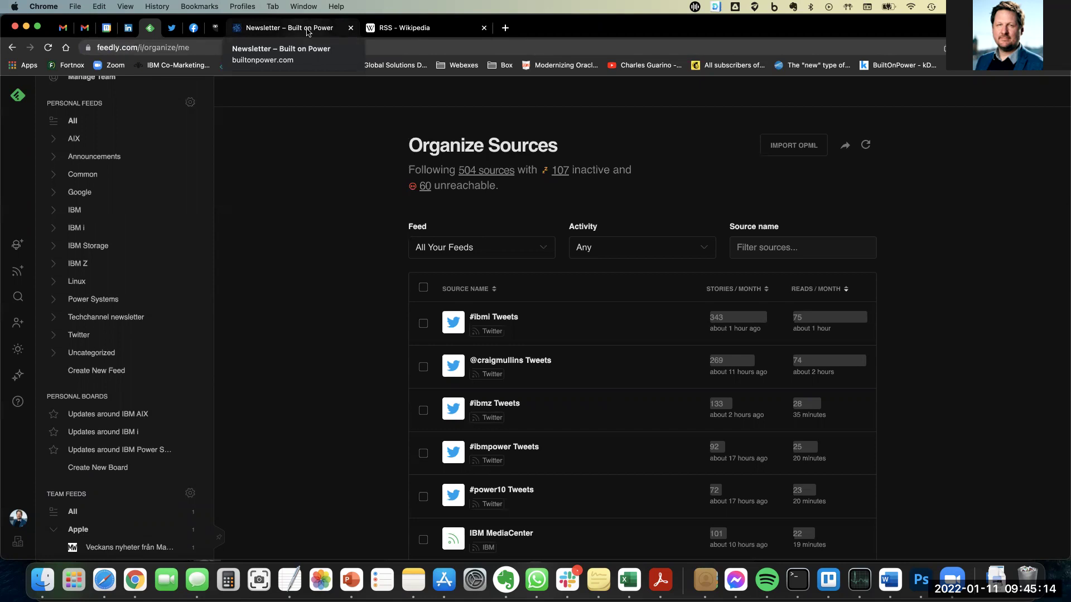
Return to the Built on Power newsletter page and scroll down to its signup form
left_click(307, 32)
scroll(729, 345, "down", 3)
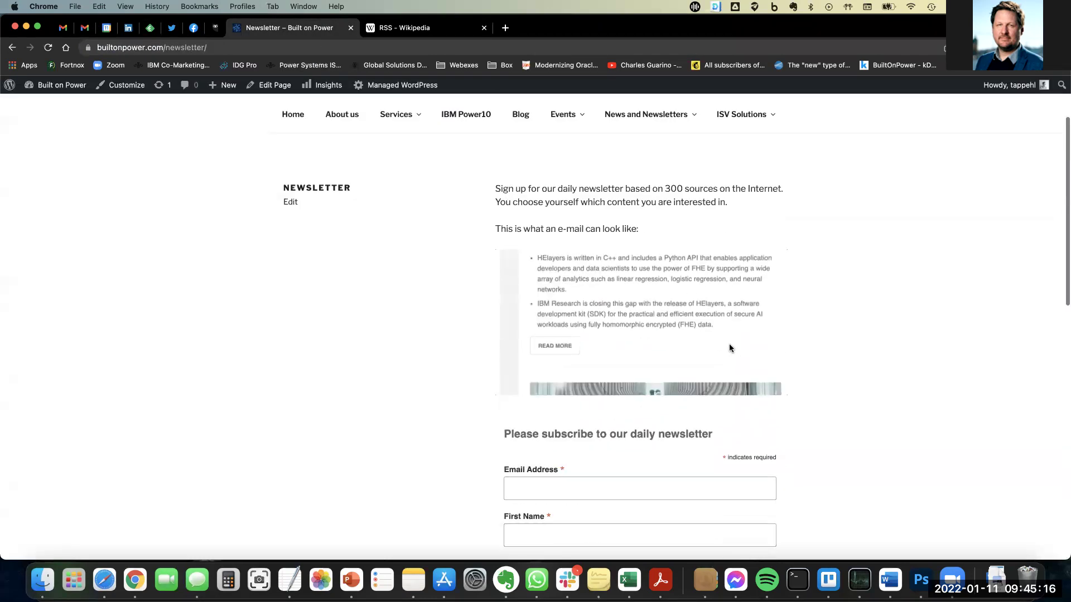
scroll(729, 348, "down", 2)
scroll(729, 348, "down", 3)
scroll(729, 348, "down", 2)
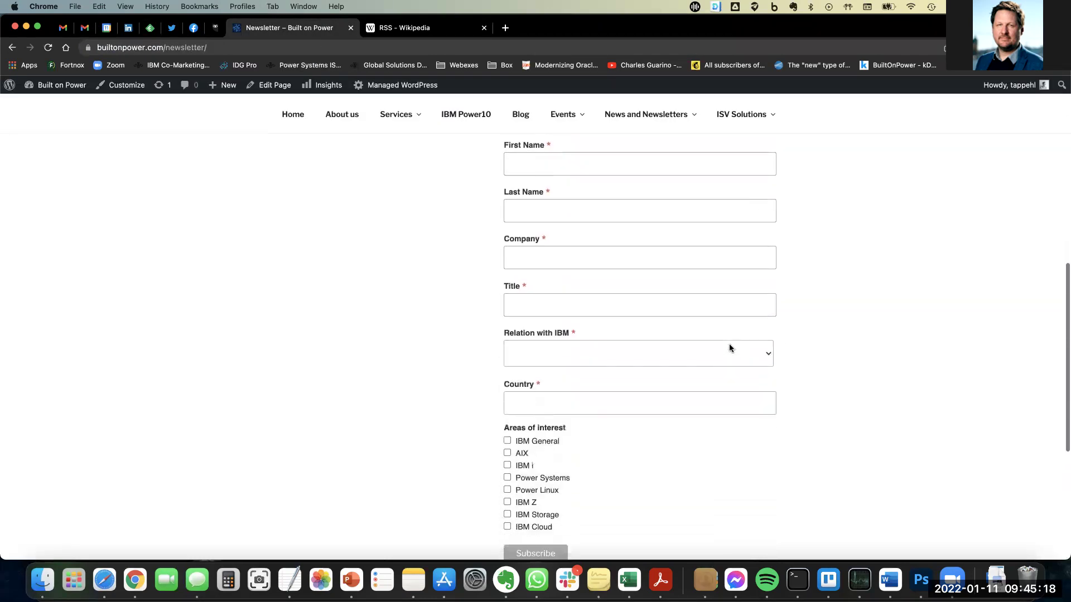
scroll(729, 349, "down", 3)
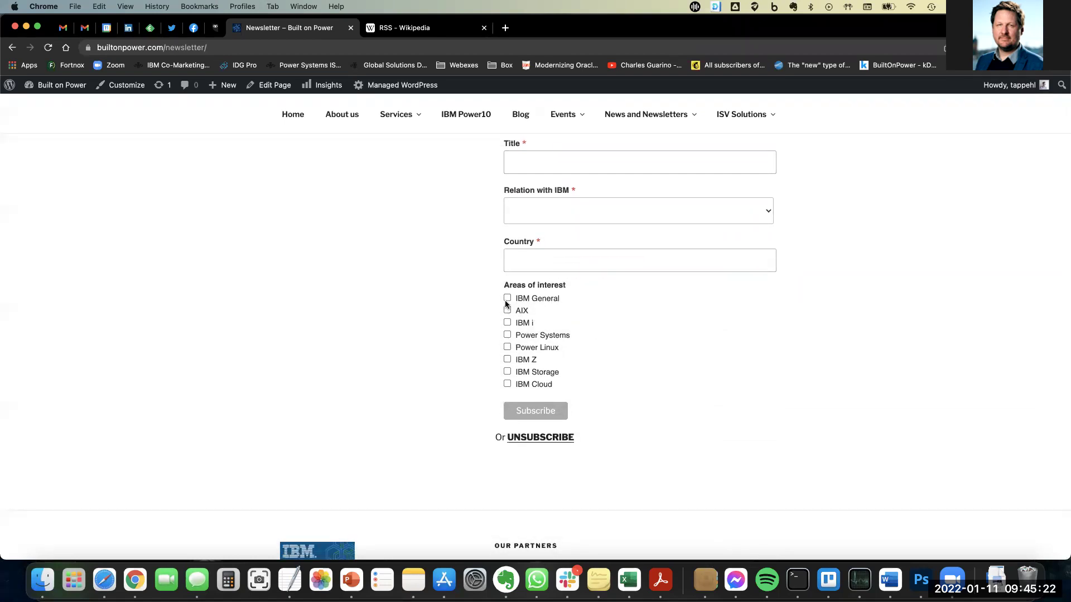
Tick IBM General, IBM i, Power Systems, Power Linux, IBM Z/Storage and IBM Cloud
left_click(507, 299)
left_click(507, 324)
left_click(507, 335)
left_click(507, 347)
left_click(507, 372)
left_click(507, 385)
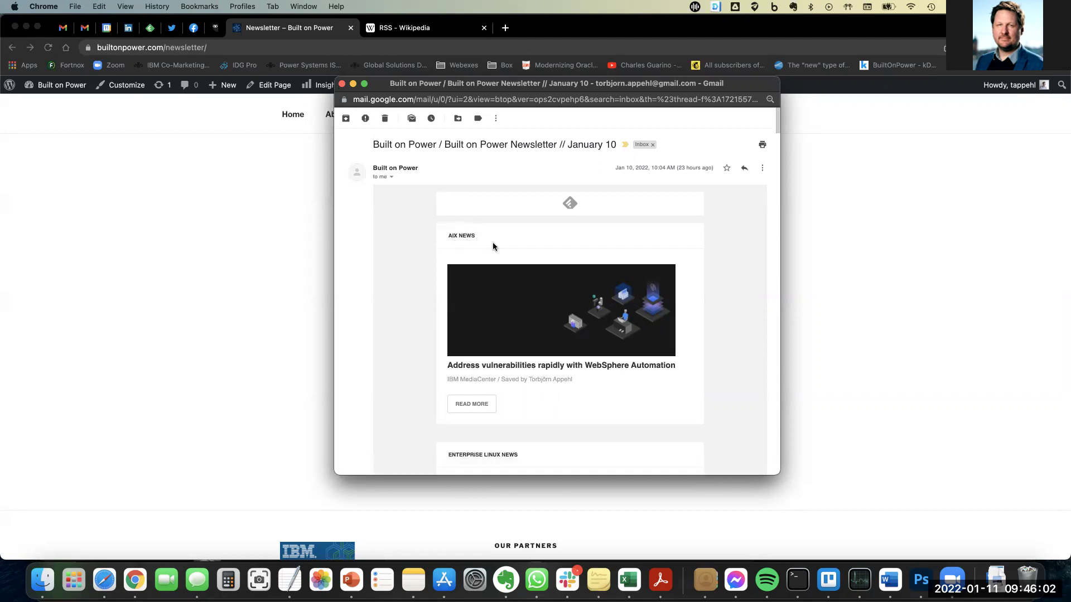
scroll(493, 247, "down", 5)
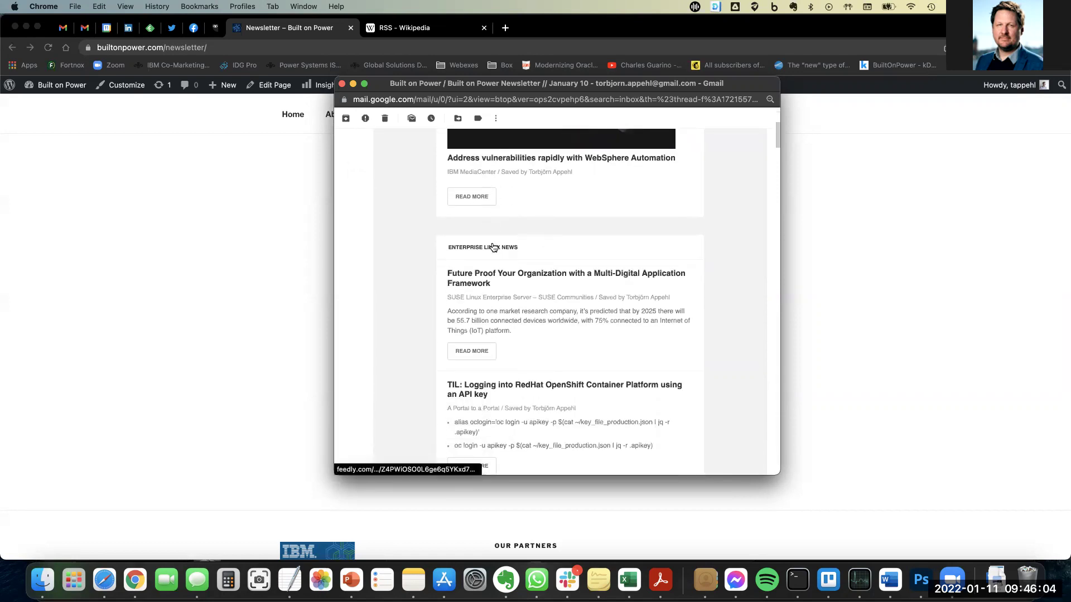
scroll(546, 241, "down", 2)
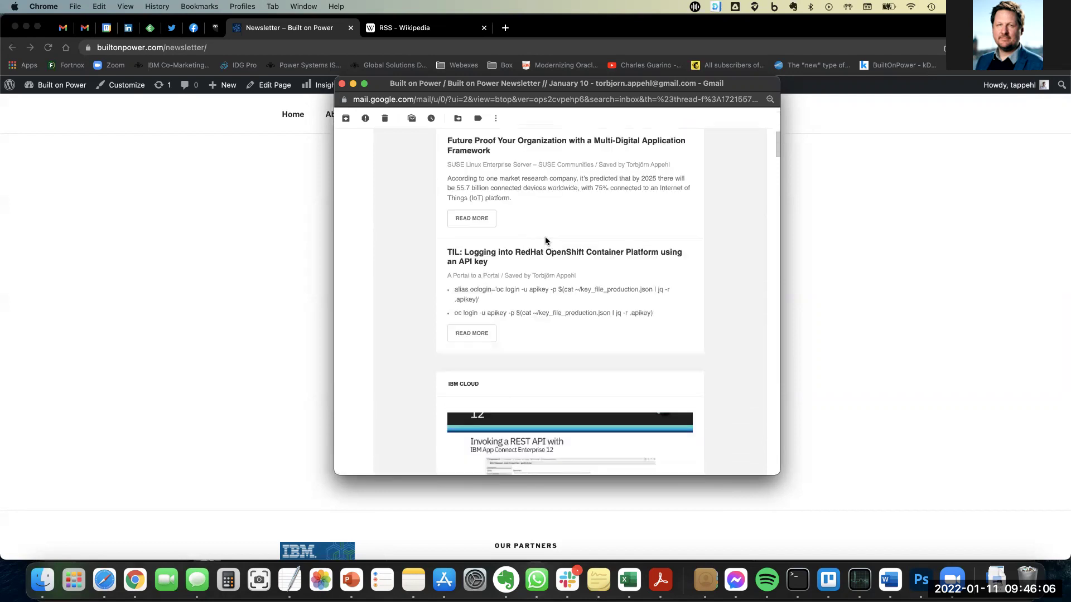
scroll(546, 240, "down", 3)
scroll(545, 240, "down", 2)
scroll(530, 306, "down", 2)
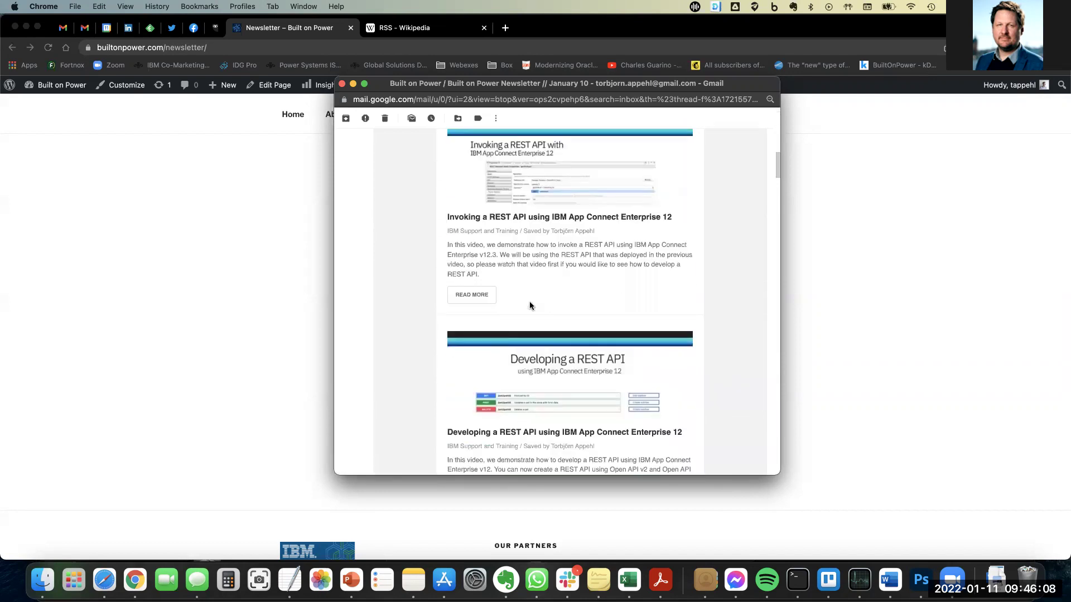
scroll(530, 305, "down", 5)
scroll(530, 305, "down", 3)
scroll(529, 306, "down", 3)
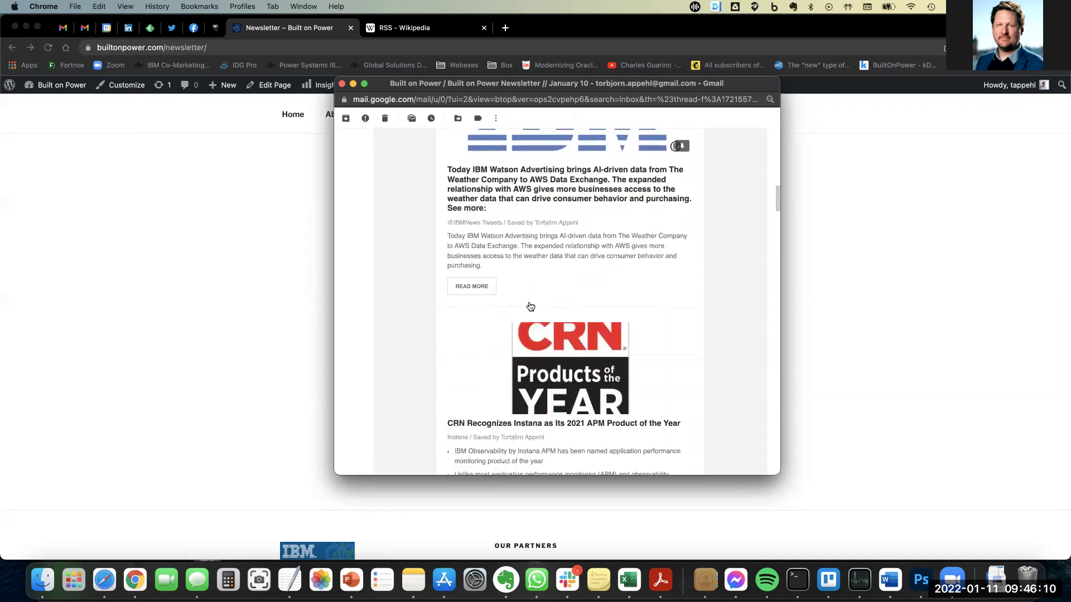
scroll(530, 306, "down", 2)
scroll(531, 307, "down", 2)
scroll(530, 307, "down", 2)
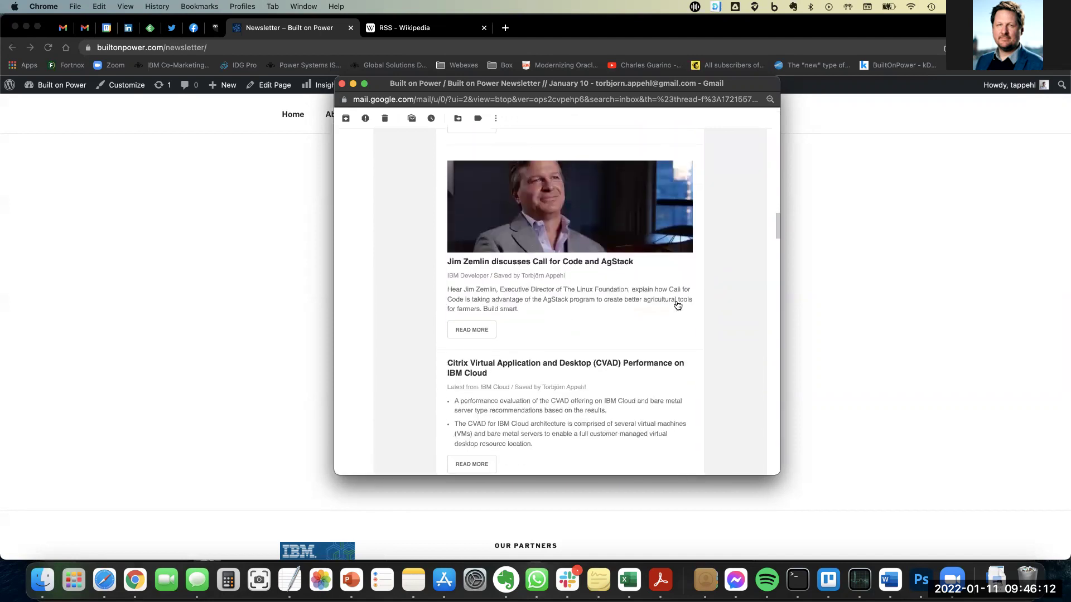
left_click(857, 268)
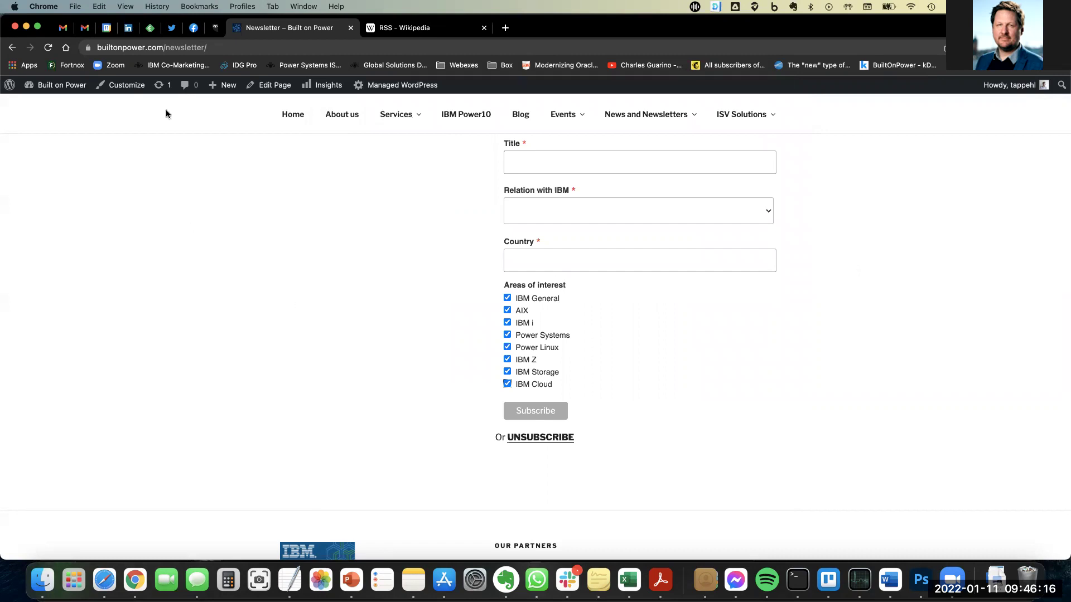
In Feedly, list all personal feed articles, including already read ones
left_click(150, 28)
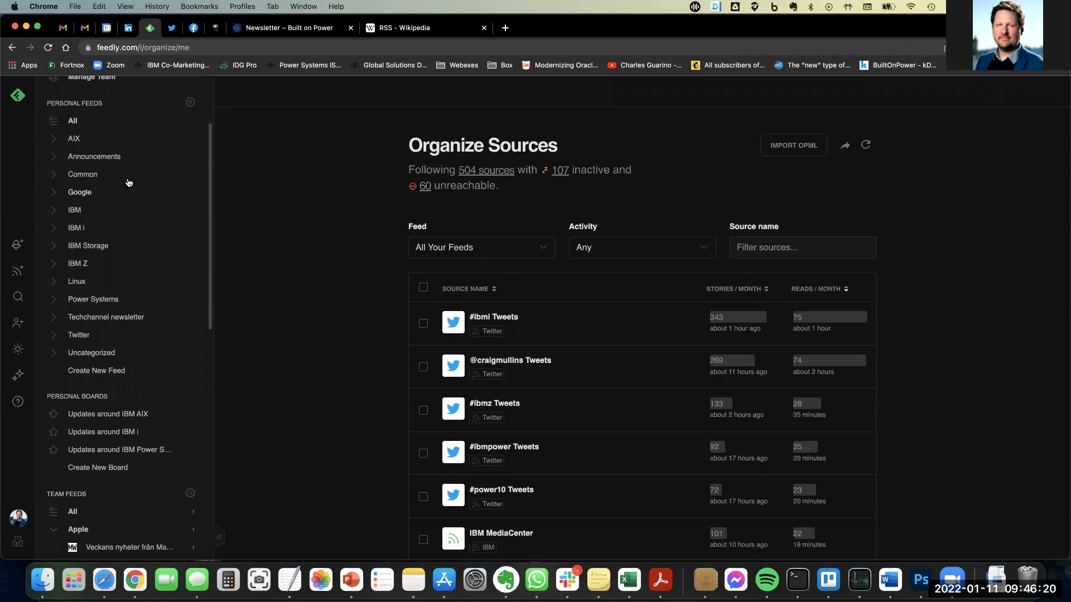
scroll(134, 231, "up", 3)
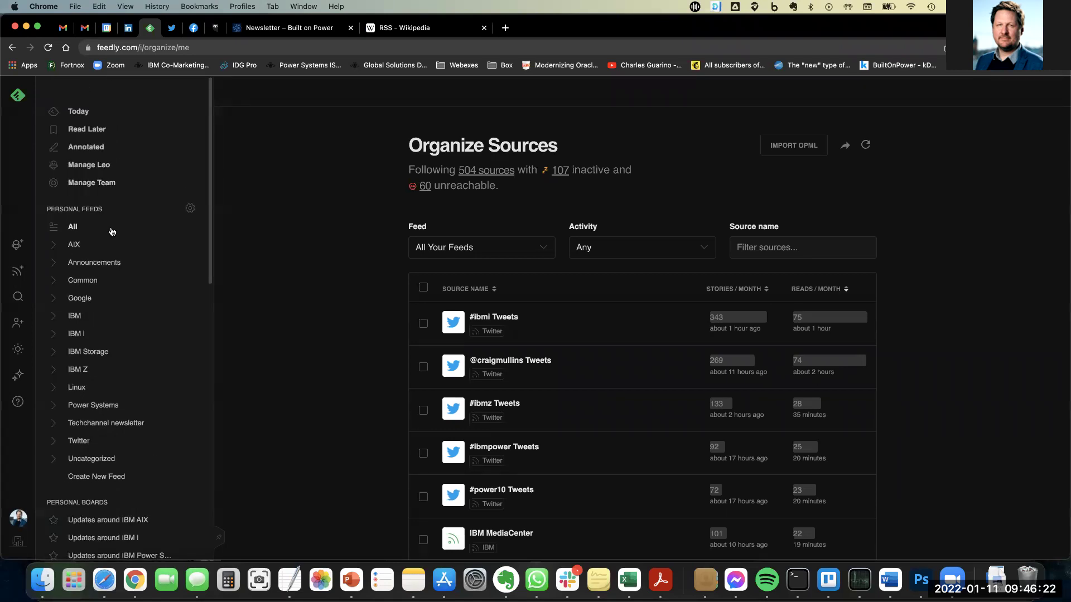
left_click(112, 231)
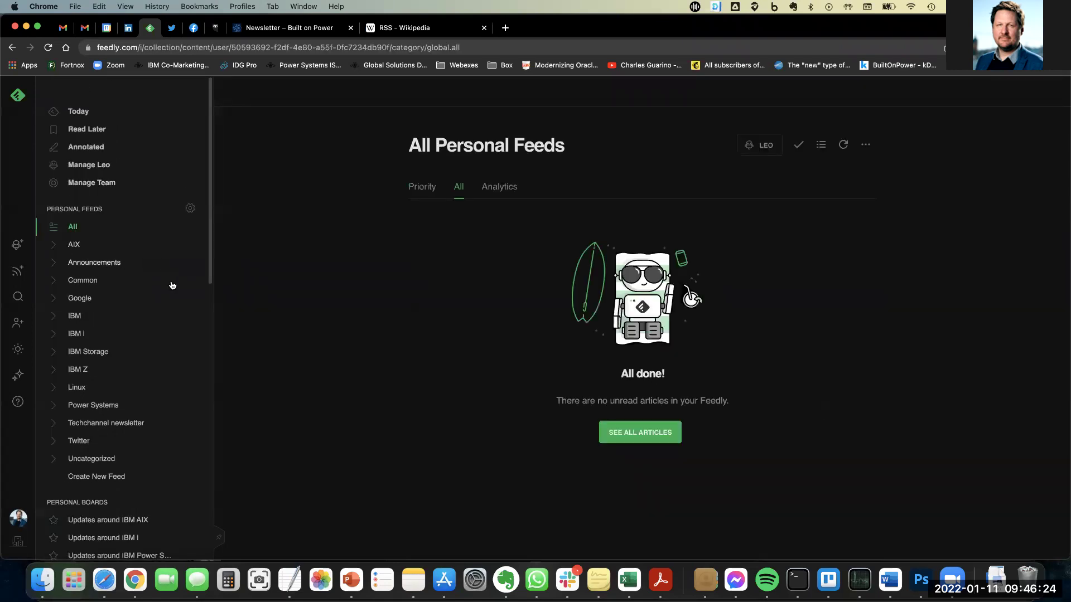
left_click(636, 432)
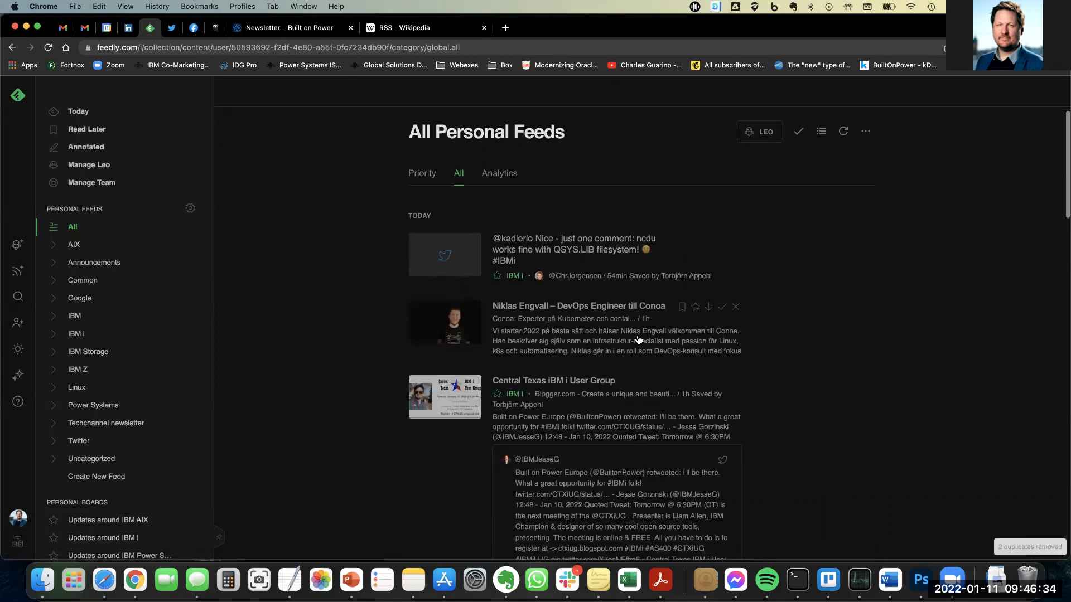
scroll(638, 340, "down", 2)
scroll(639, 339, "down", 1)
scroll(639, 339, "down", 3)
scroll(638, 340, "down", 1)
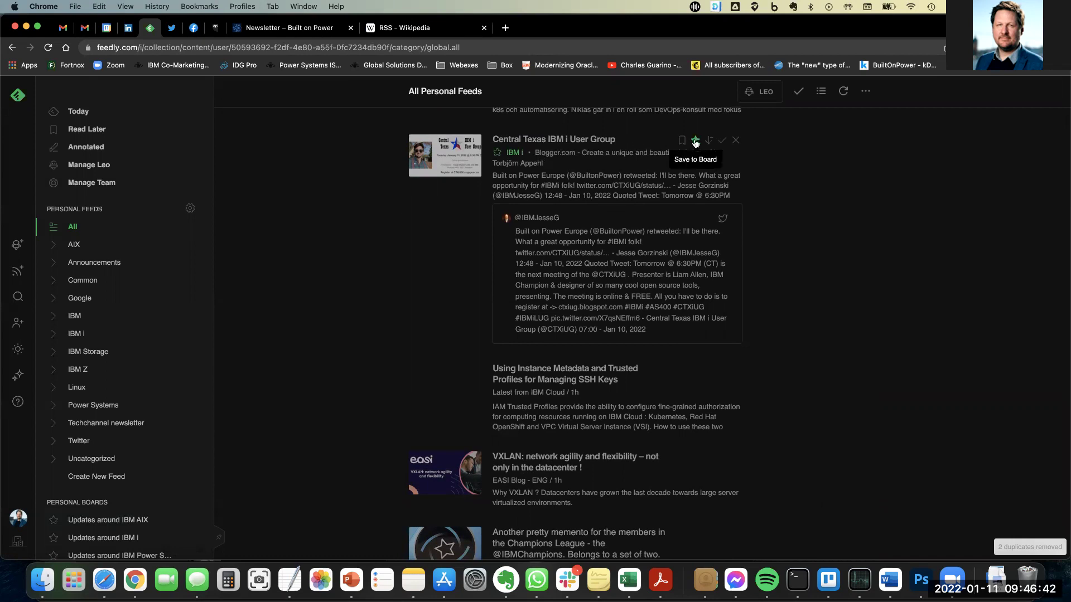
Save the Central Texas IBM i User Group post to the four IBM i boards
left_click(696, 141)
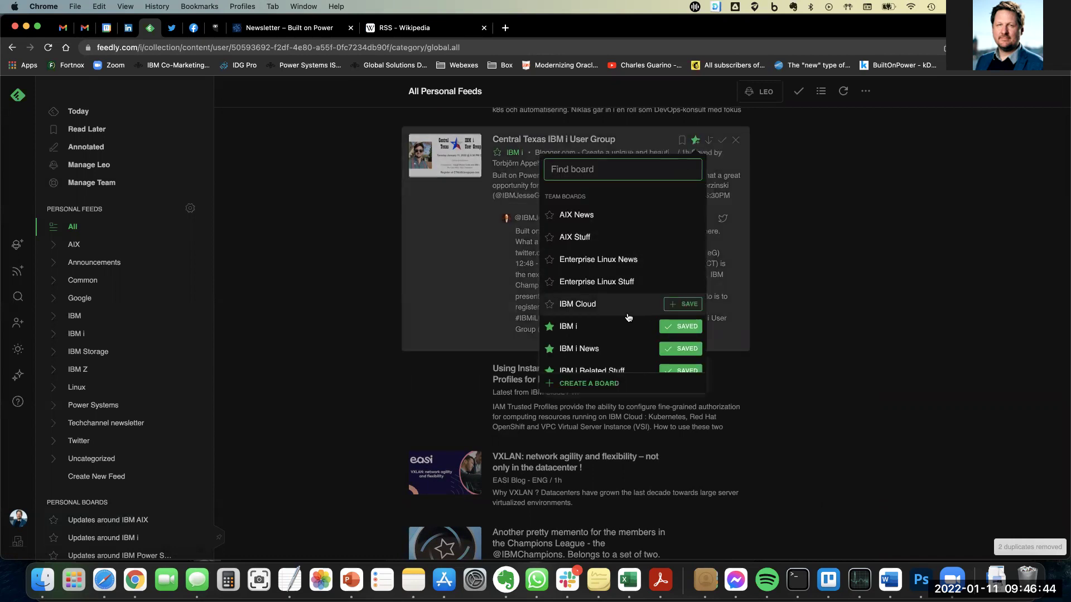
scroll(642, 310, "down", 3)
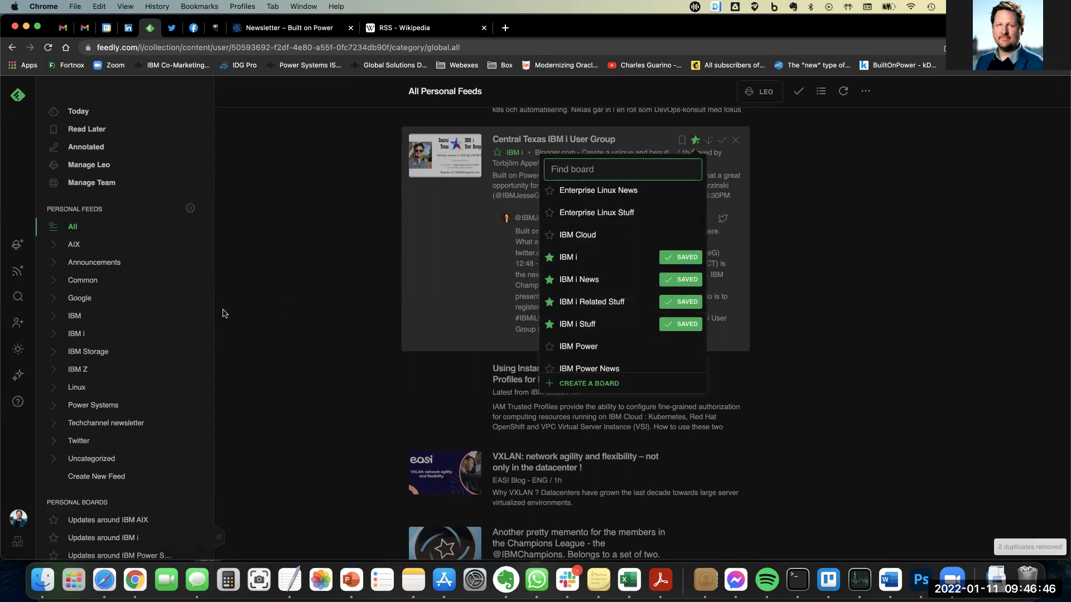
left_click(288, 309)
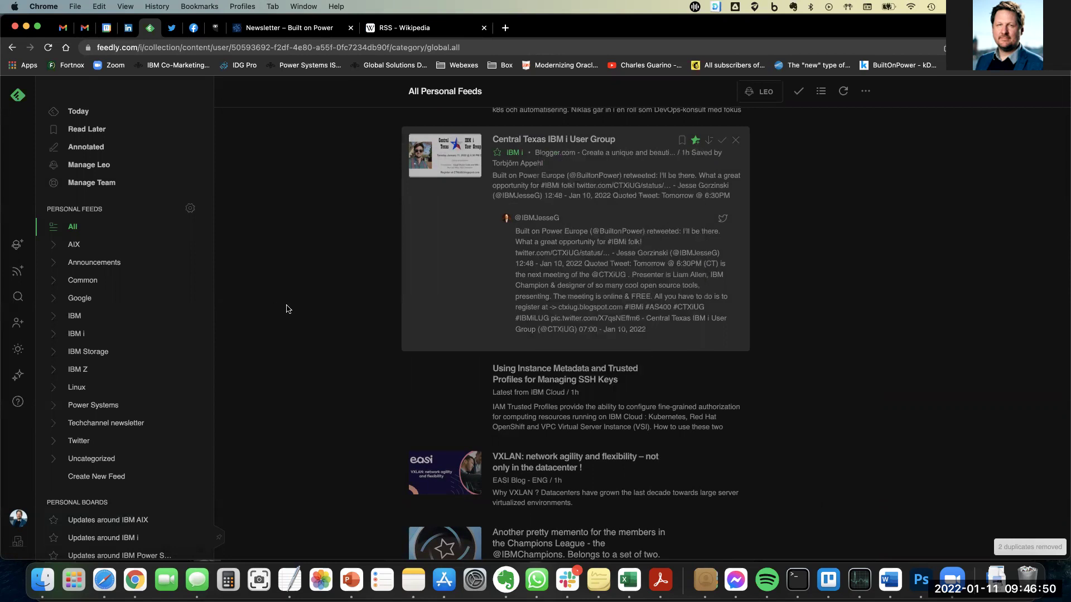
scroll(288, 309, "down", 3)
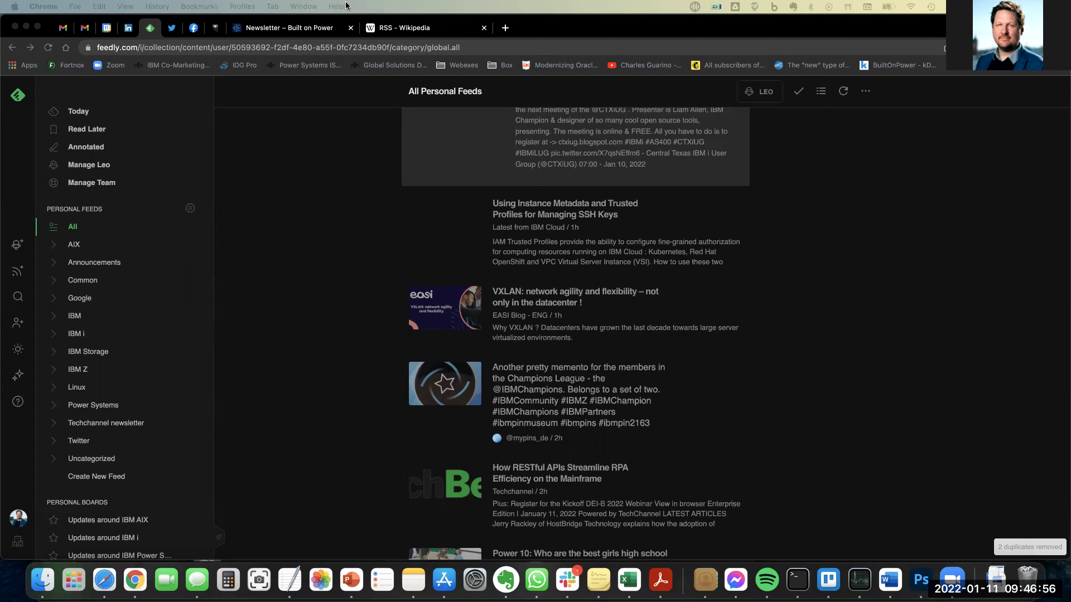
Bring Slack forward, shift its window left, and open the #news-ibm-i channel
key("super+Tab")
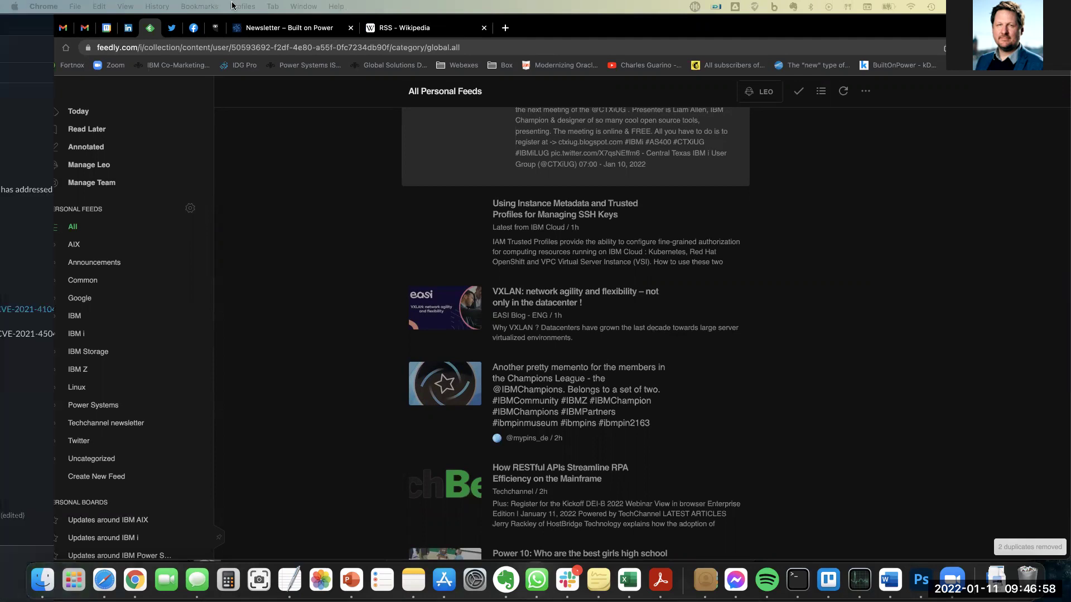
left_click_drag(870, 25, 827, 33)
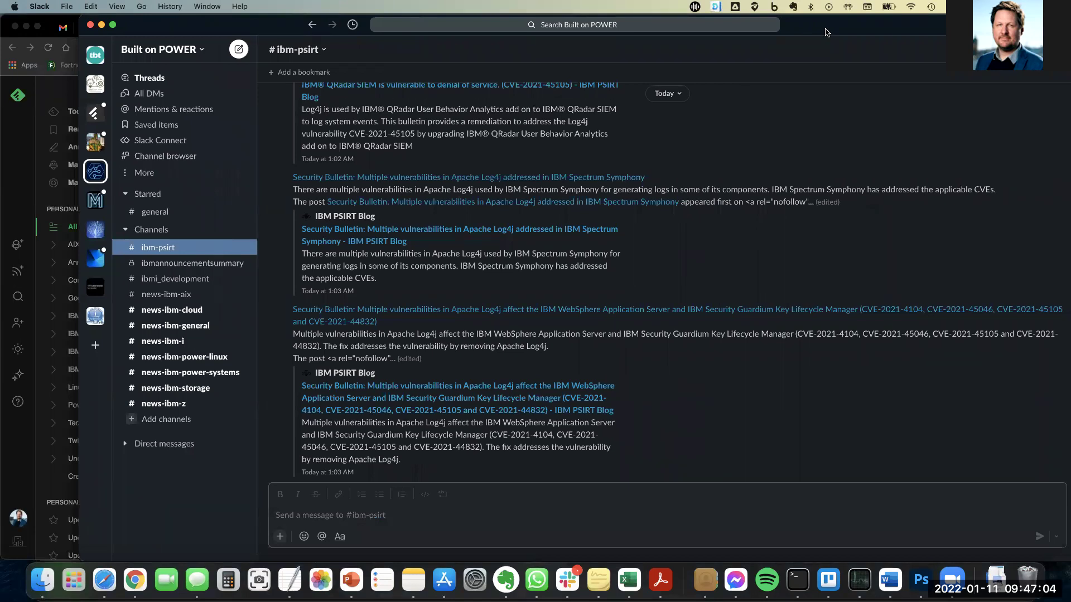
left_click_drag(826, 31, 799, 31)
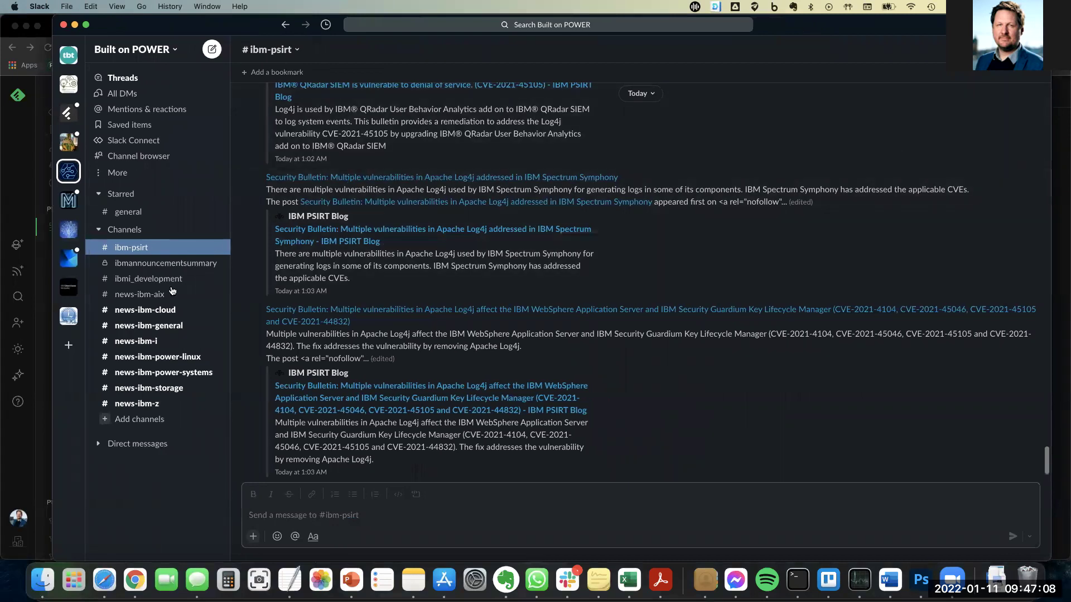
left_click(156, 349)
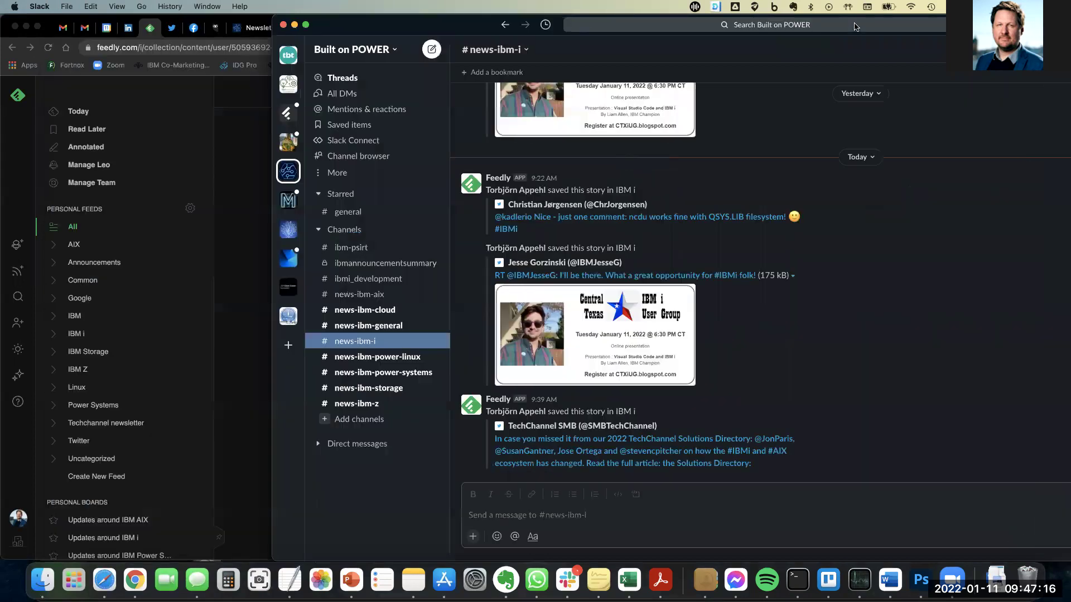
key("cmd+w")
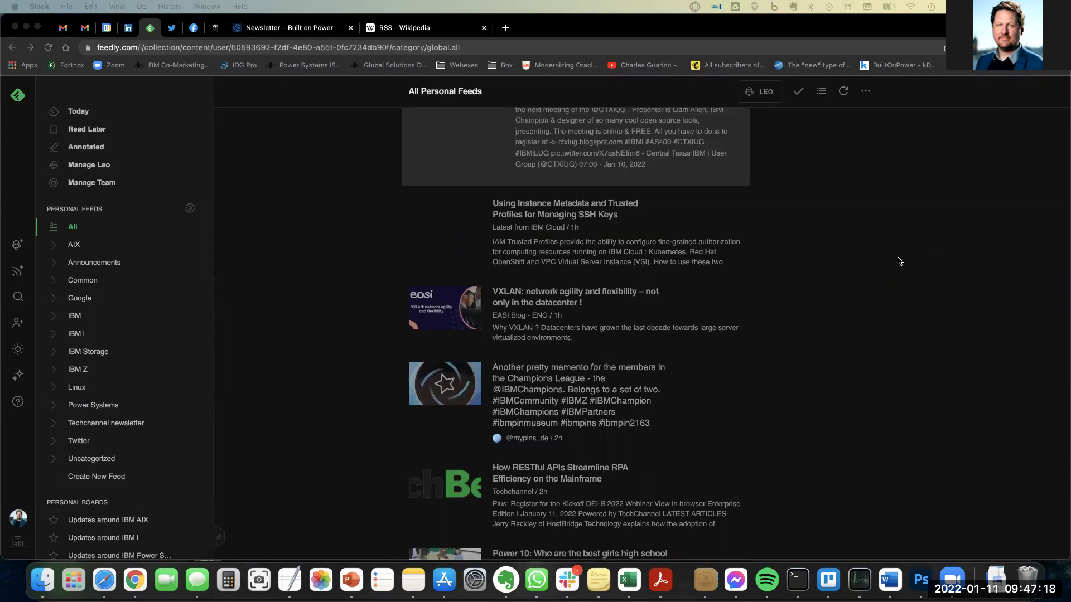
scroll(896, 258, "up", 5)
scroll(870, 319, "up", 2)
scroll(870, 319, "up", 3)
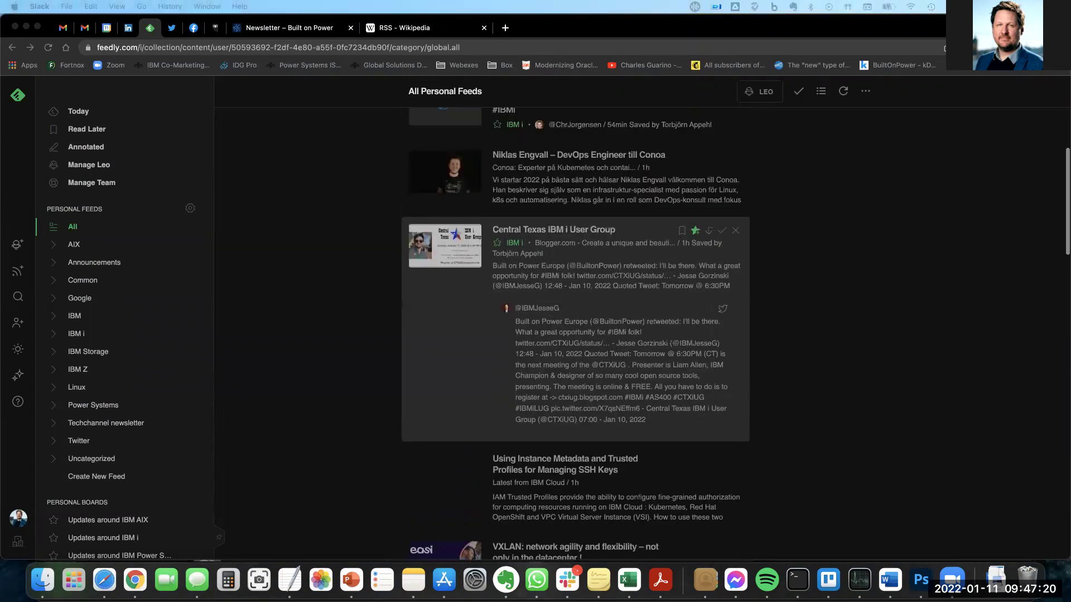
key("super+0")
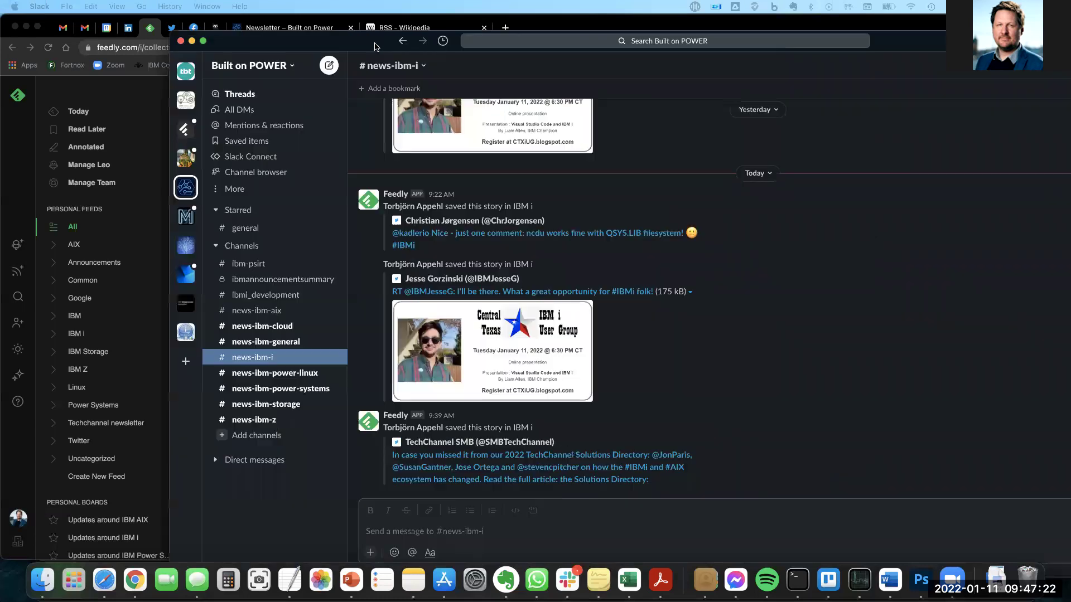
Browse Slack's #ibm-psirt and #ibmannouncementsummary channels, then return to Feedly
left_click(254, 269)
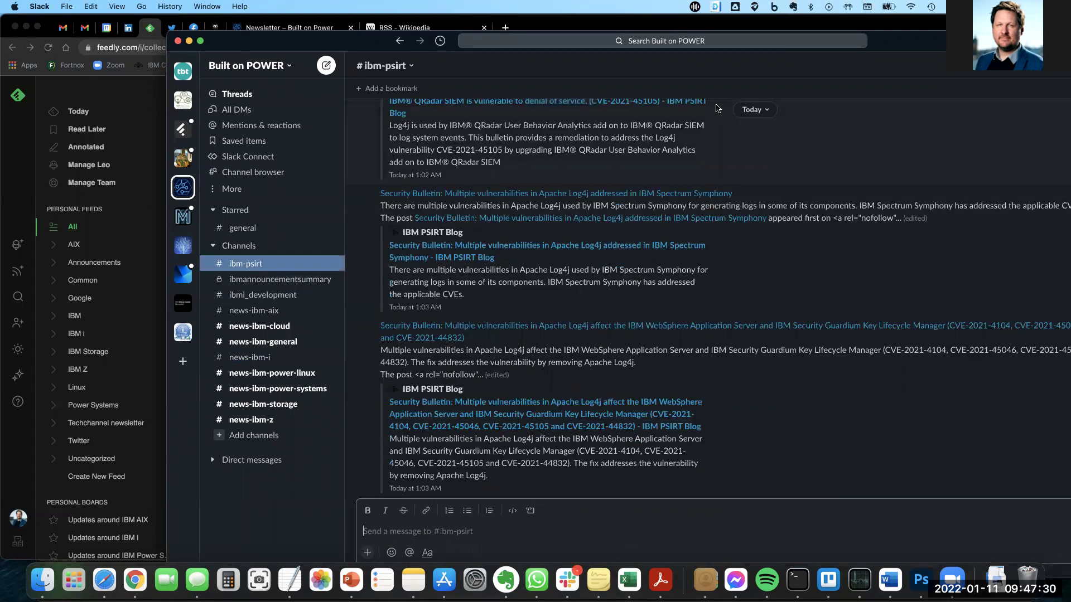
left_click_drag(344, 42, 237, 35)
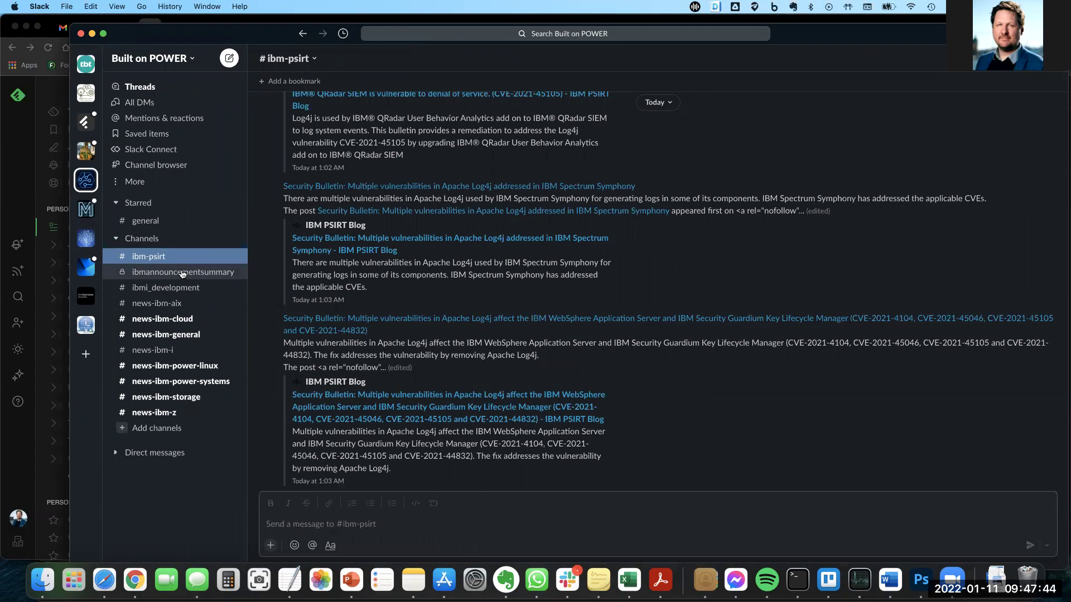
left_click(182, 273)
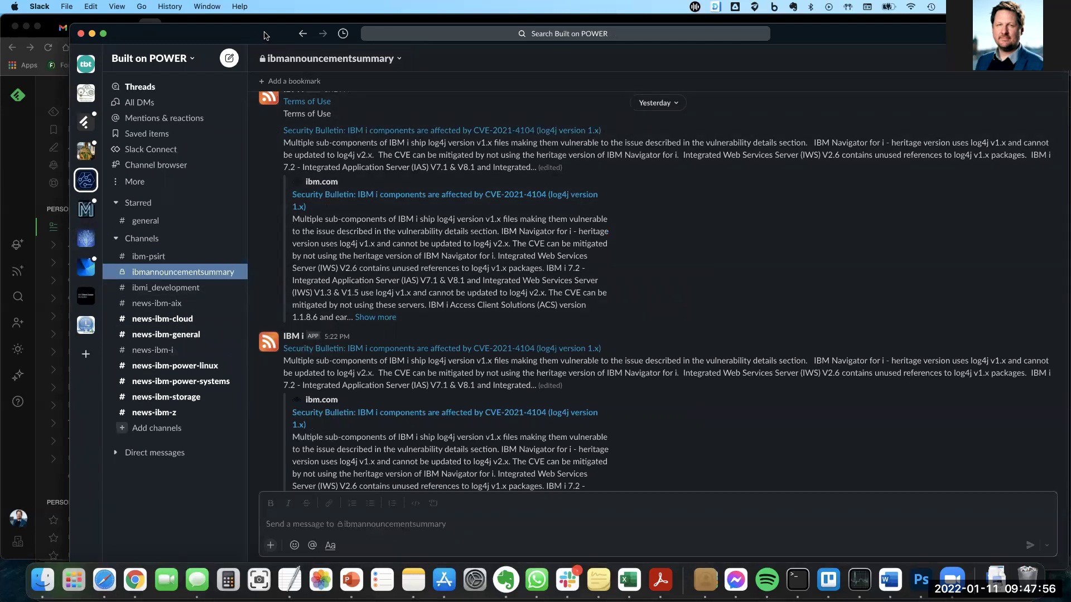
left_click_drag(265, 36, 147, 34)
key("super+Tab")
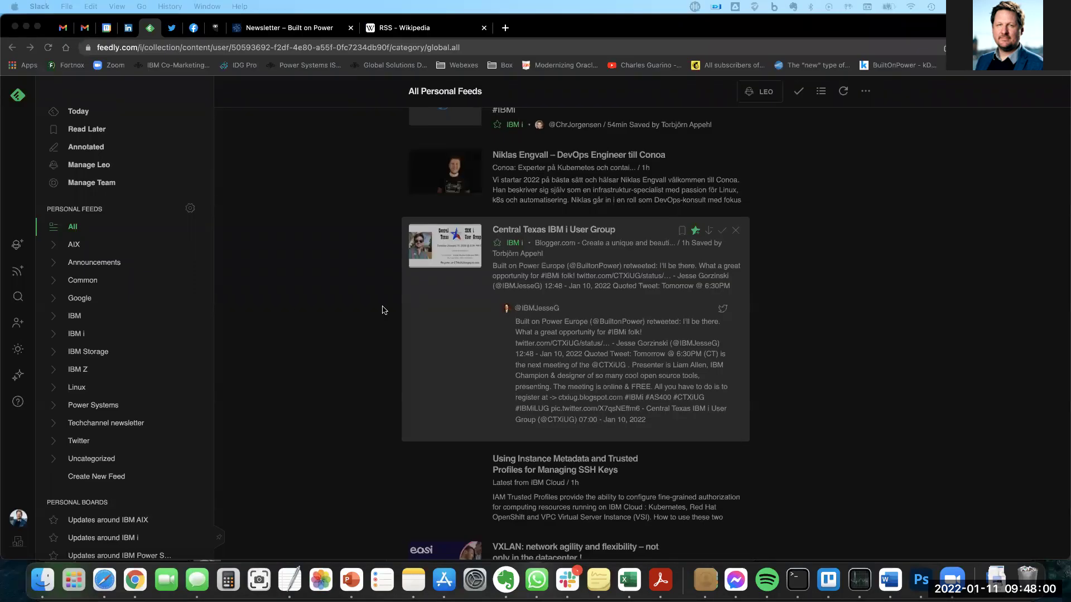
scroll(898, 357, "down", 2)
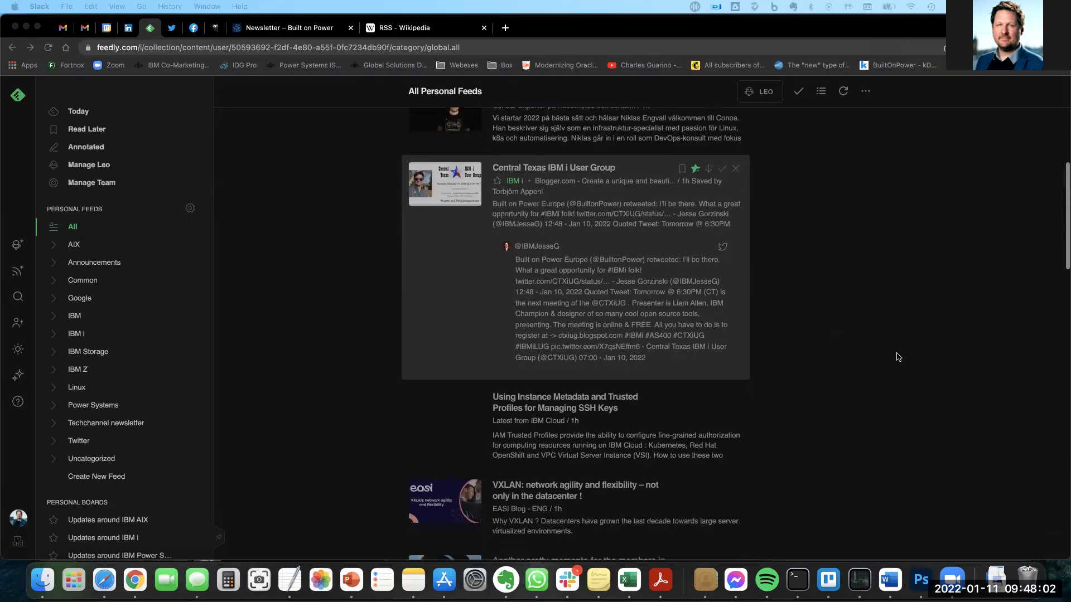
scroll(898, 357, "down", 1)
scroll(898, 357, "down", 2)
scroll(898, 356, "down", 1)
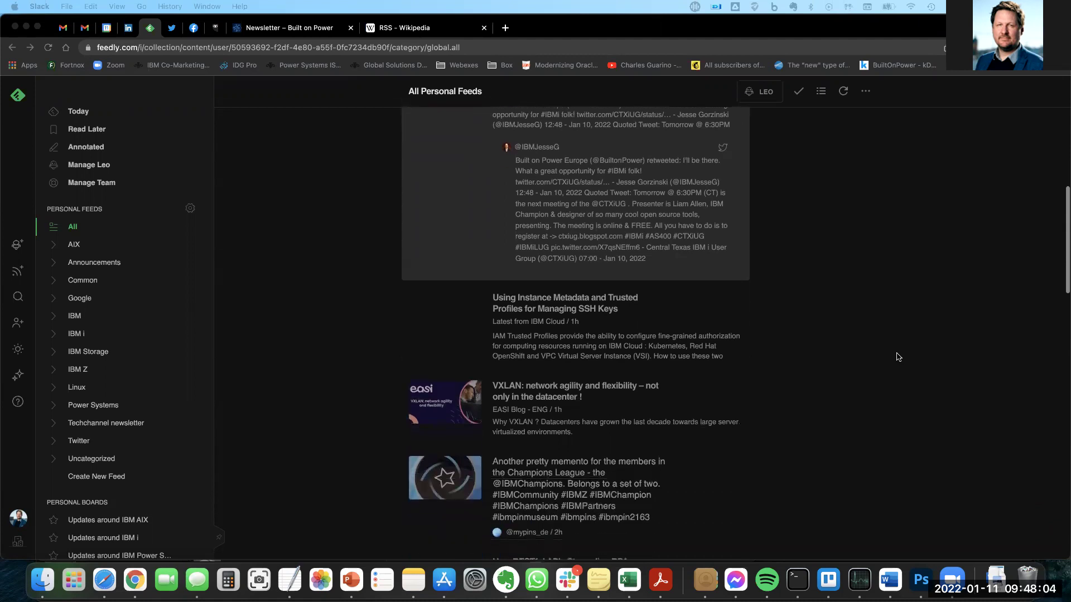
scroll(898, 357, "down", 1)
scroll(898, 357, "up", 5)
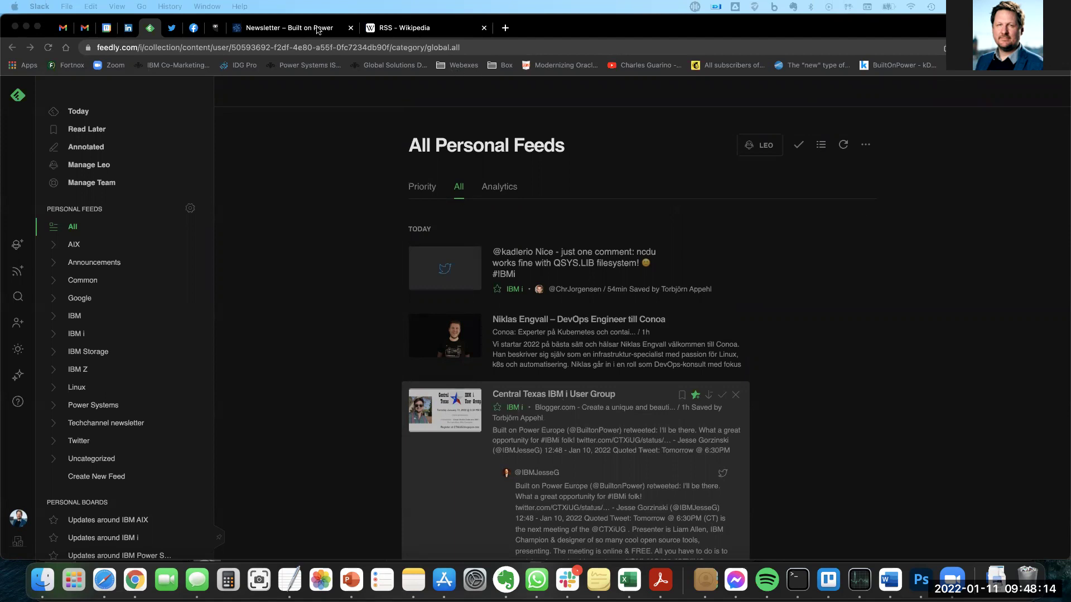
On the Built on Power newsletter tab, open News and Newsletters > Newsletter
left_click(301, 28)
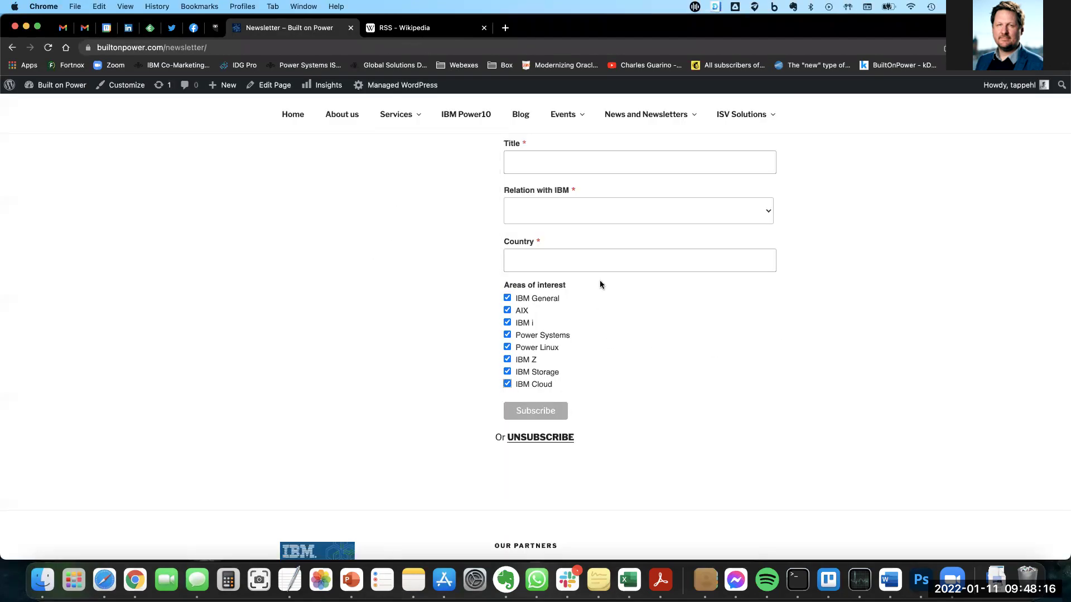
scroll(600, 284, "up", 1)
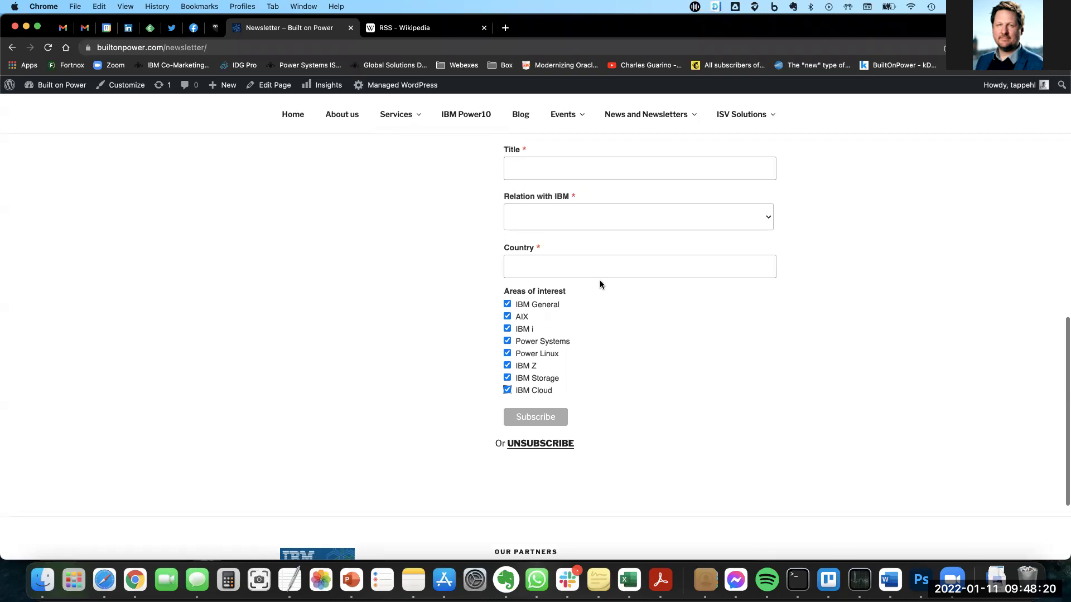
scroll(600, 284, "up", 2)
mouse_move(646, 115)
left_click(695, 115)
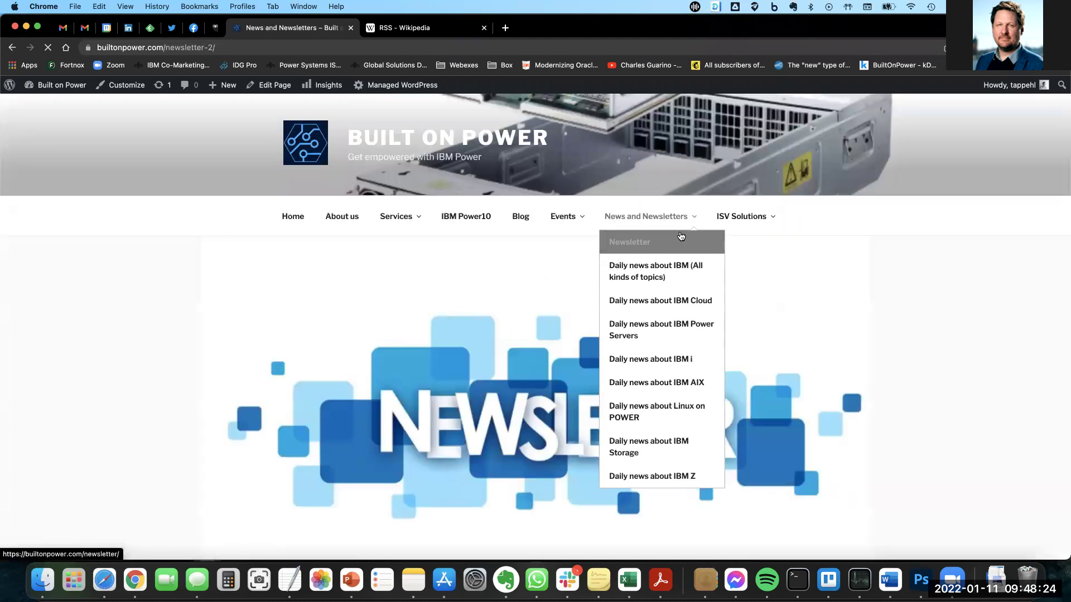
Open 'Daily news about IBM i' and scroll down to the Central Texas user group post
left_click(667, 357)
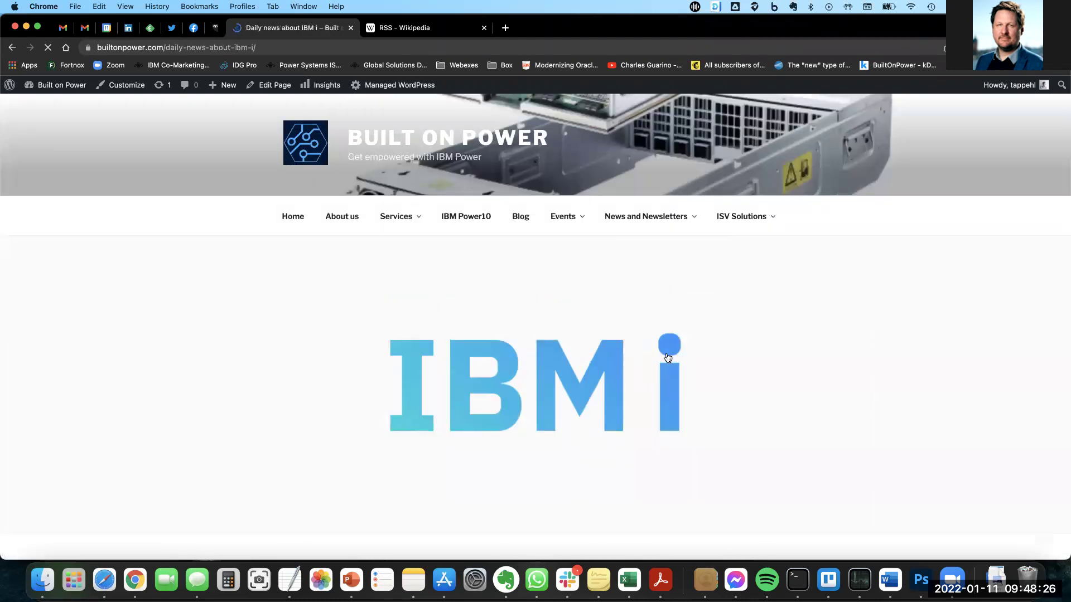
scroll(841, 393, "down", 3)
scroll(841, 398, "down", 2)
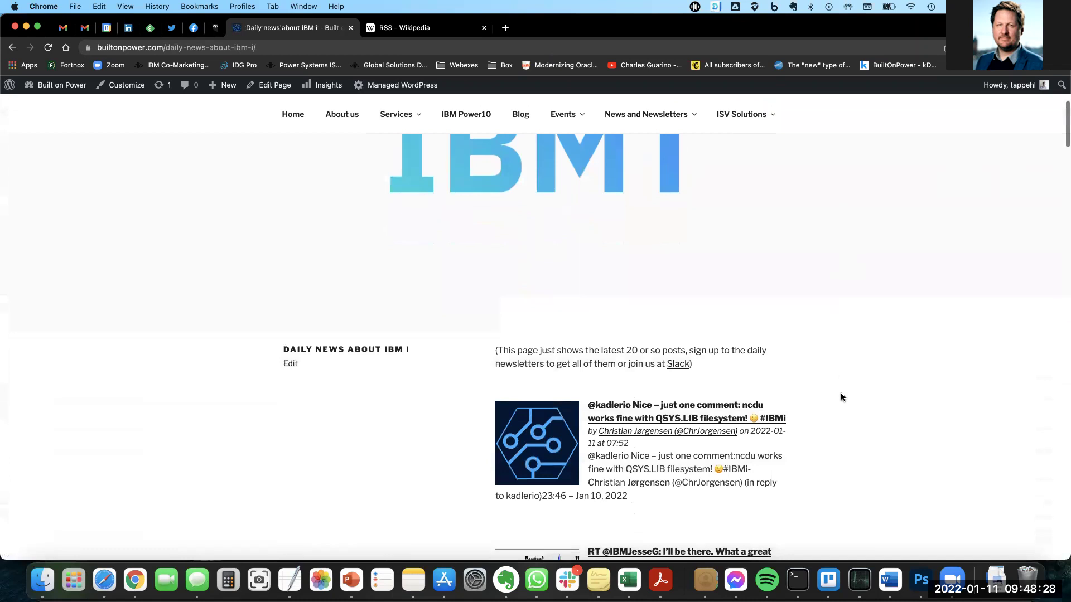
scroll(841, 397, "down", 3)
scroll(841, 397, "down", 2)
scroll(841, 397, "down", 1)
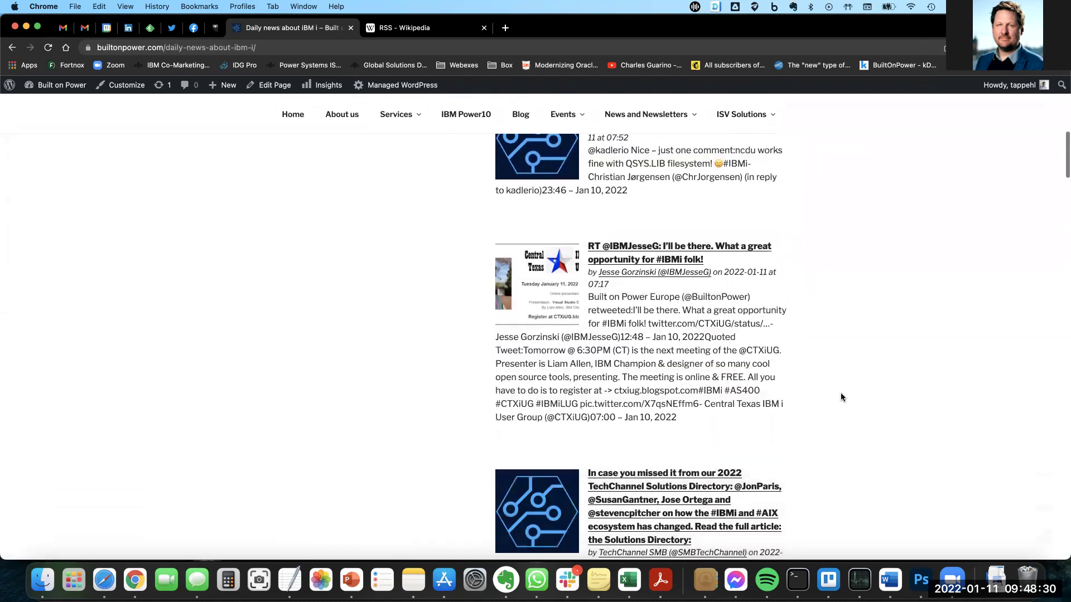
scroll(841, 397, "down", 1)
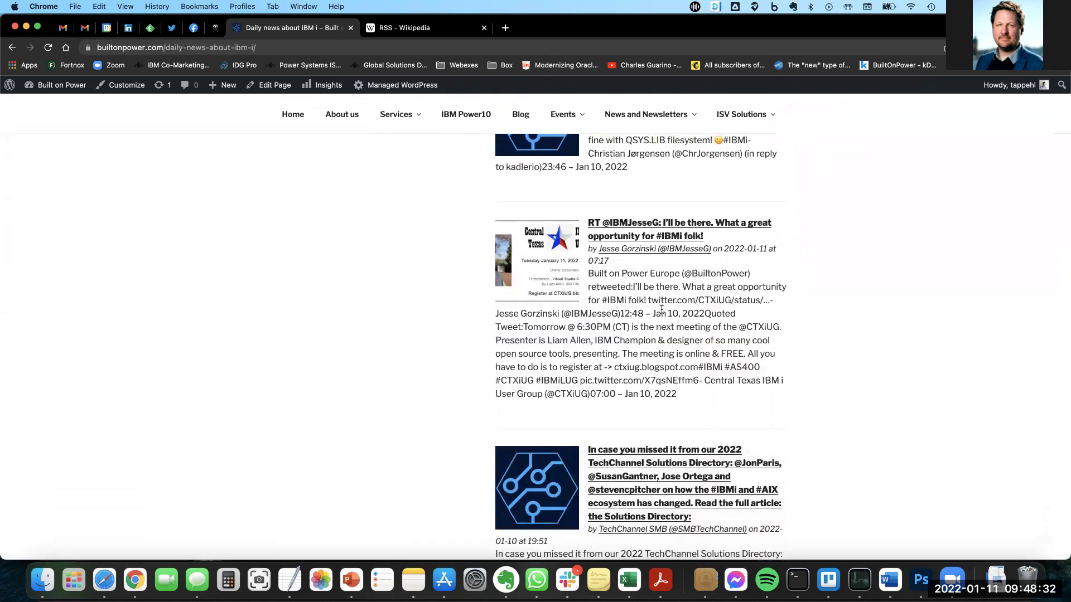